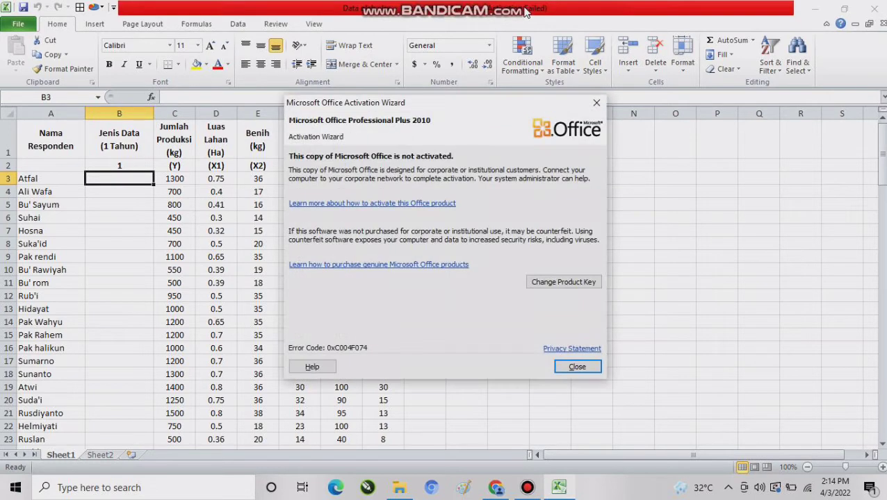
Dismiss the Office activation notice and review the column headers from Nama Responden through Pupuk Kandang (Sak)
key(Return)
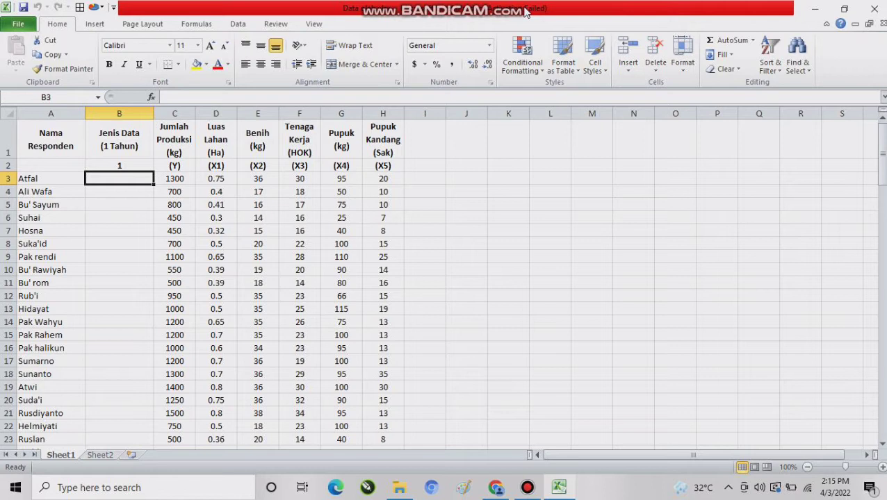
click(69, 140)
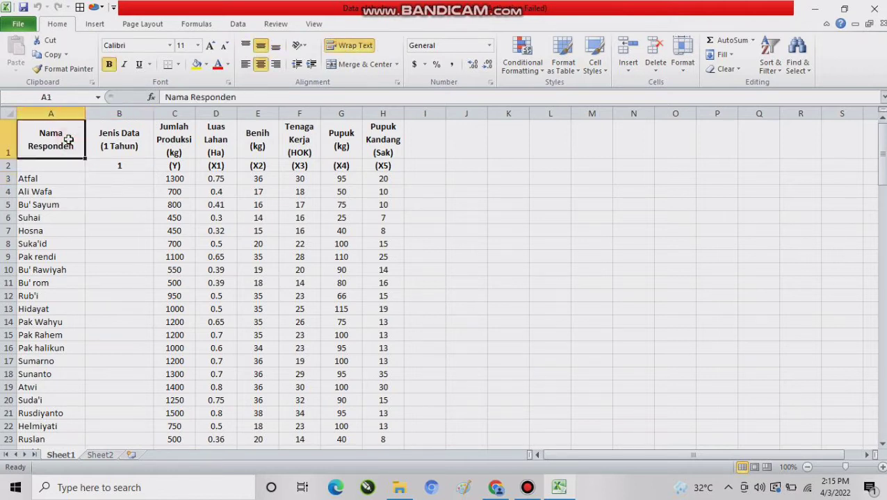
click(57, 179)
click(121, 146)
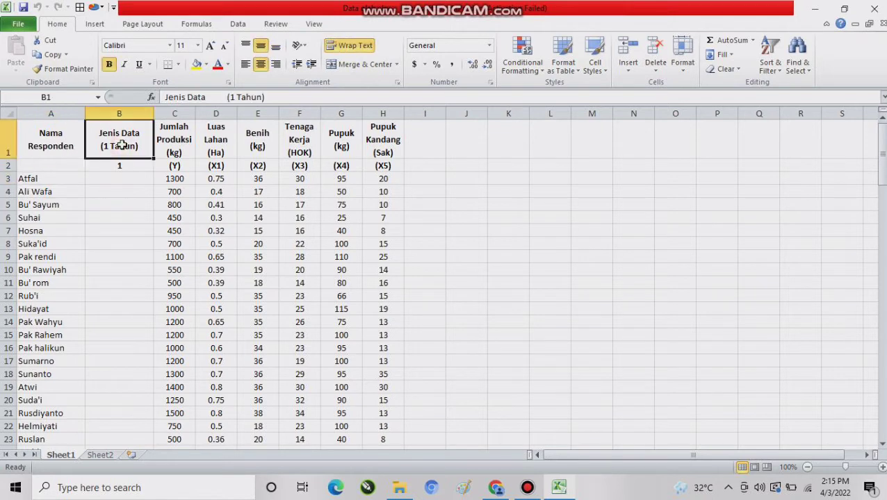
click(182, 142)
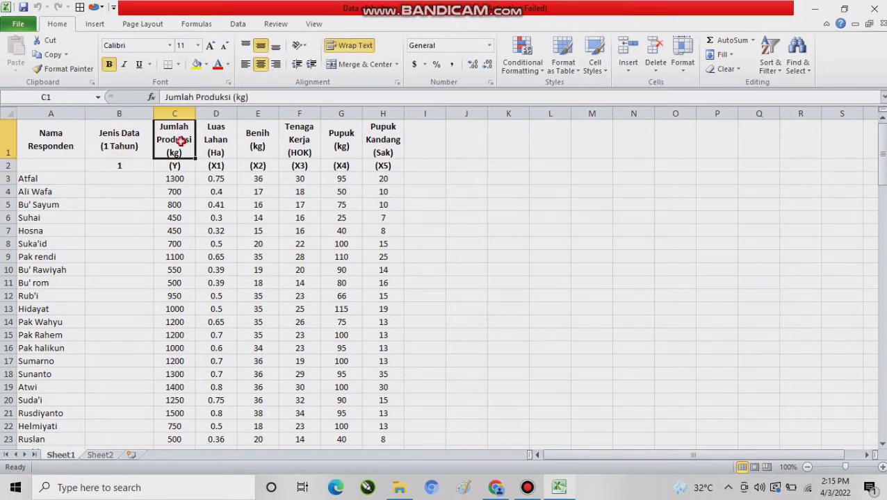
click(217, 148)
click(251, 154)
click(303, 153)
click(343, 146)
click(373, 141)
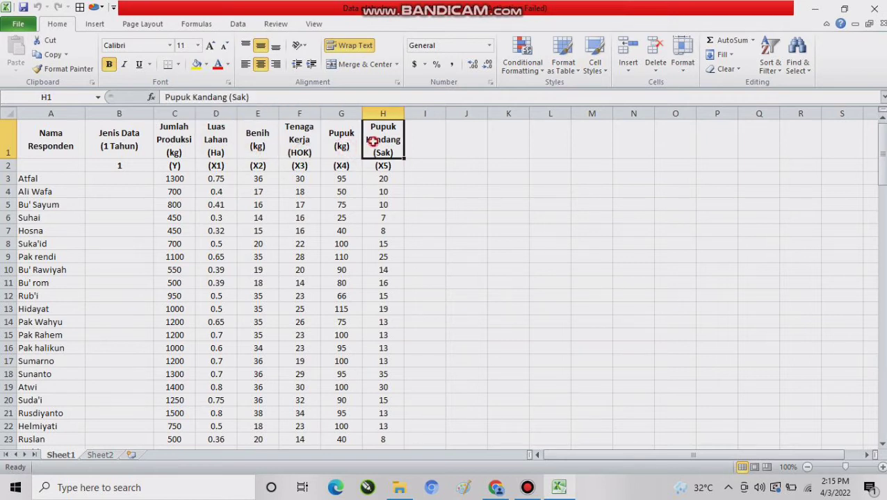
Replace the respondent names in A3:A62 with sequential numbers from 1 to 60
click(69, 146)
click(56, 178)
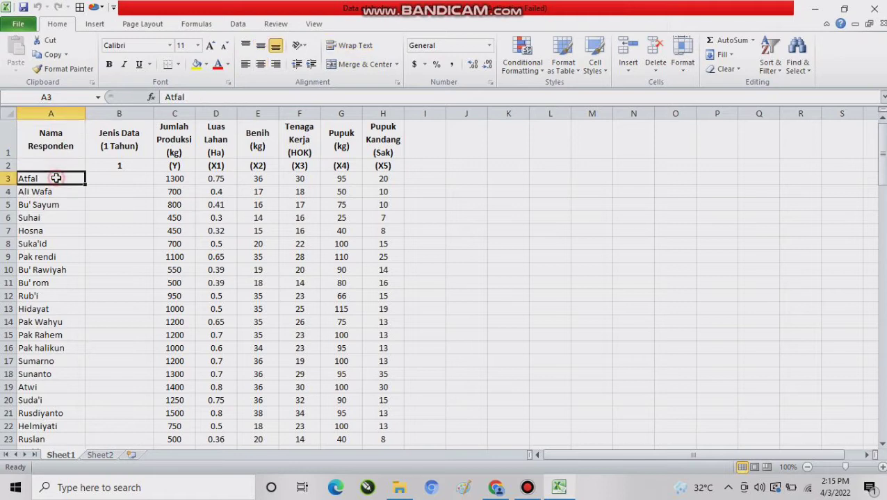
key(BackSpace)
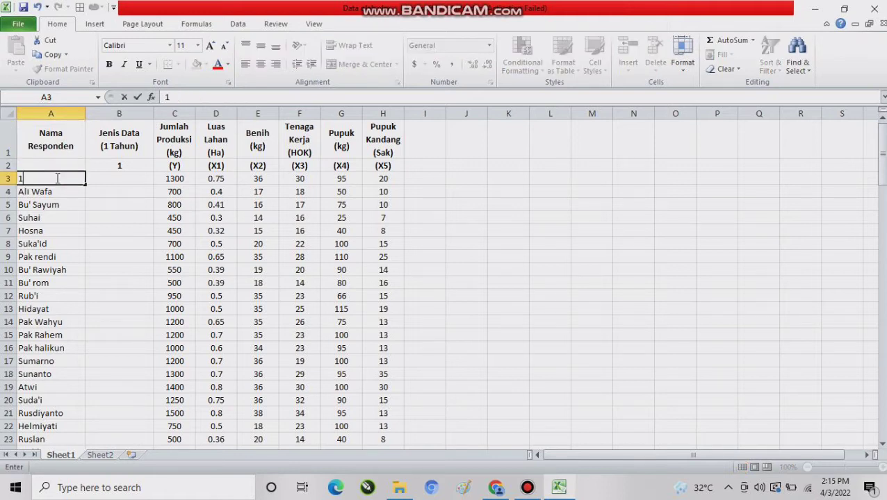
text(1)
key(Return)
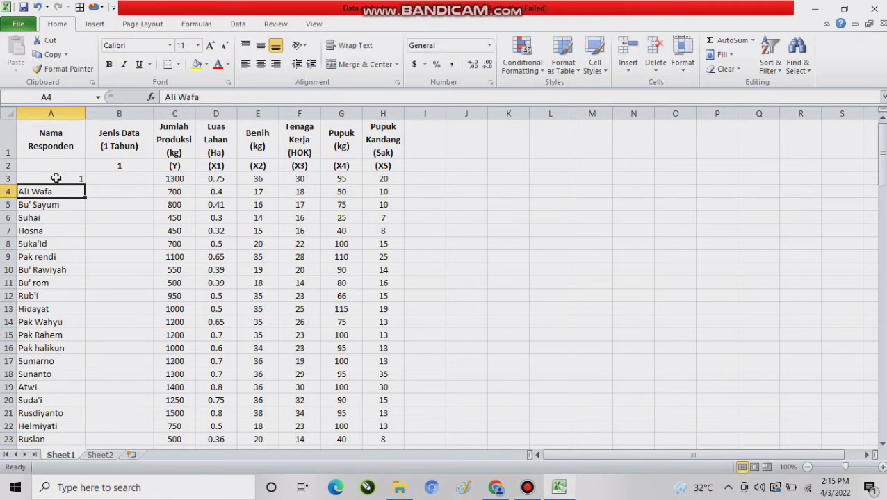
text(2)
key(Return)
text(3)
key(Return)
drag(58, 179, 70, 439)
drag(883, 273, 881, 139)
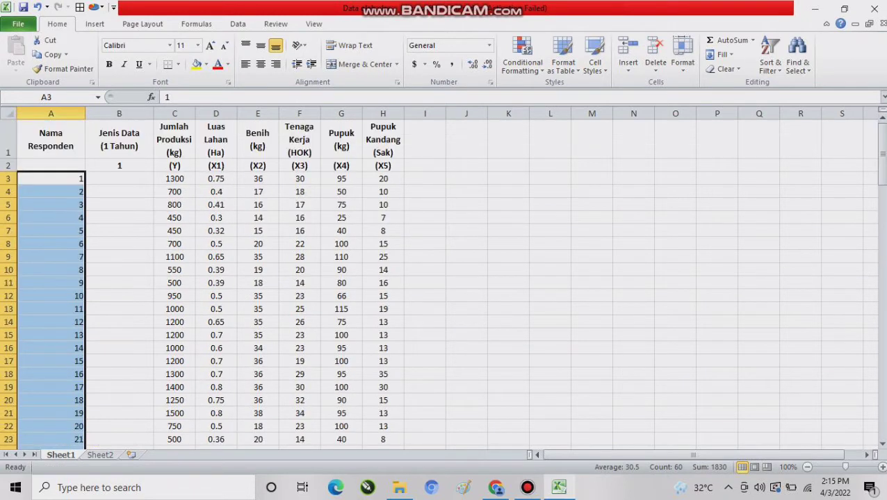
Fill the Jenis Data (1 Tahun) column with the value 1 in cells B3:B62
click(120, 138)
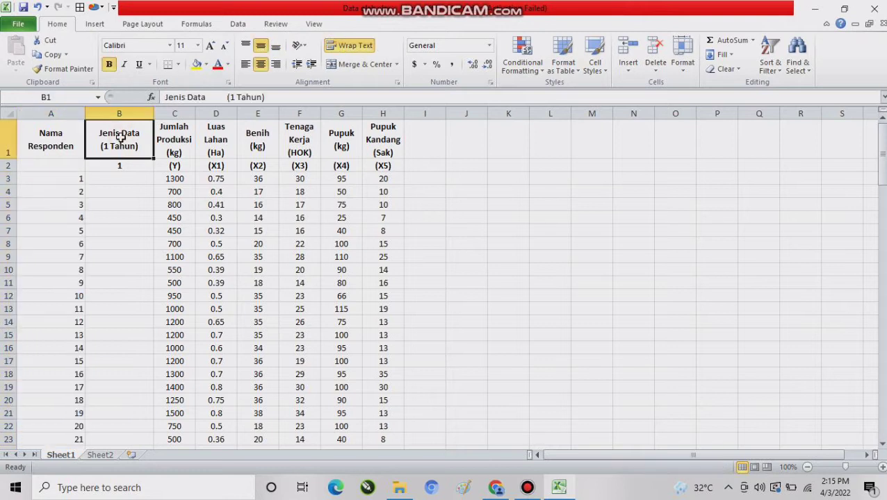
click(120, 179)
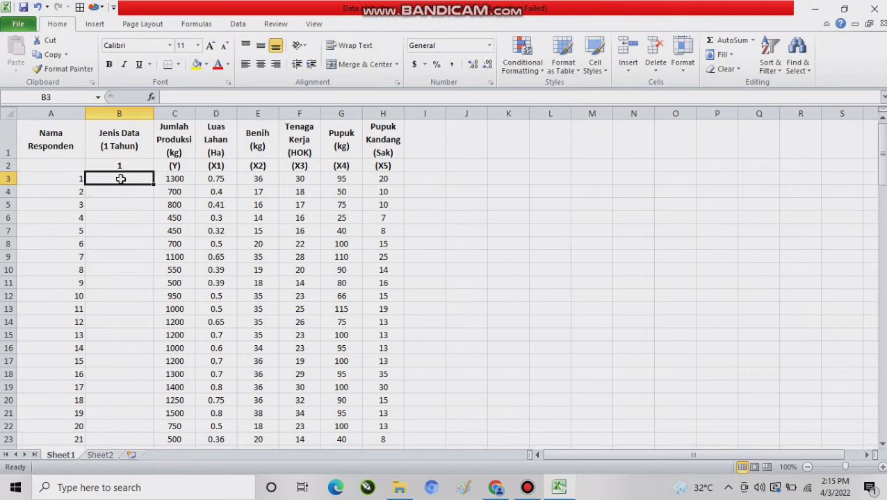
text(1)
key(Return)
text(1)
key(Return)
click(120, 180)
drag(120, 179, 138, 425)
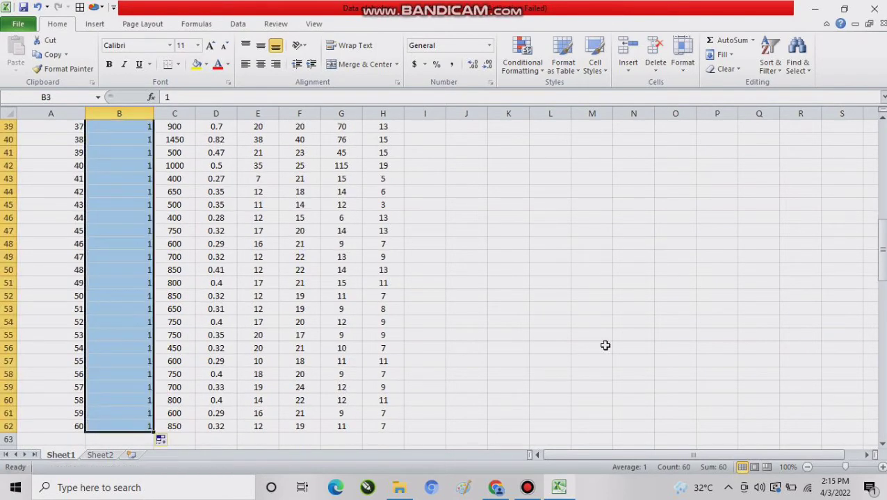
Copy the data range A3:H62 and paste it starting at cell K3
drag(882, 251, 883, 131)
drag(52, 175, 379, 401)
key(ctrl+c)
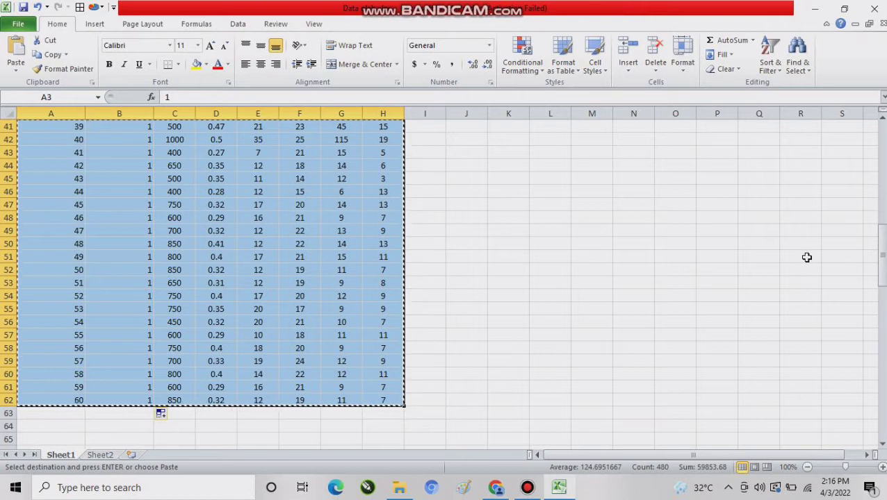
drag(881, 244, 881, 146)
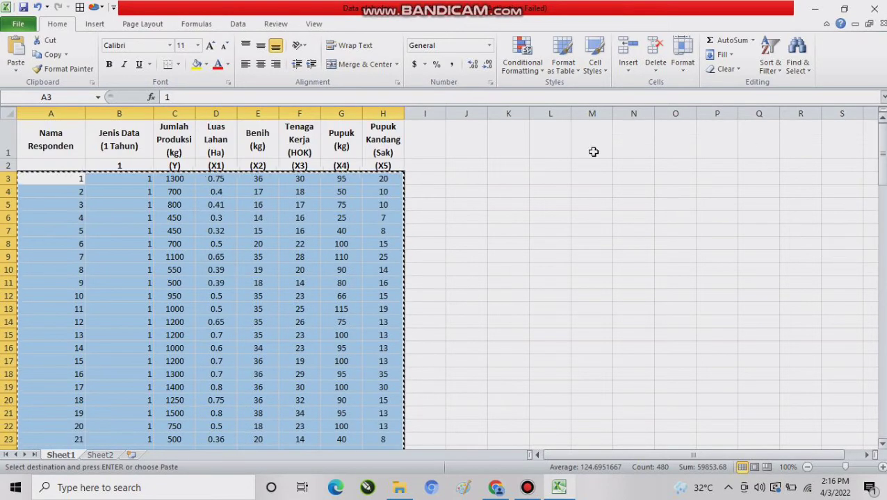
click(511, 178)
key(ctrl+v)
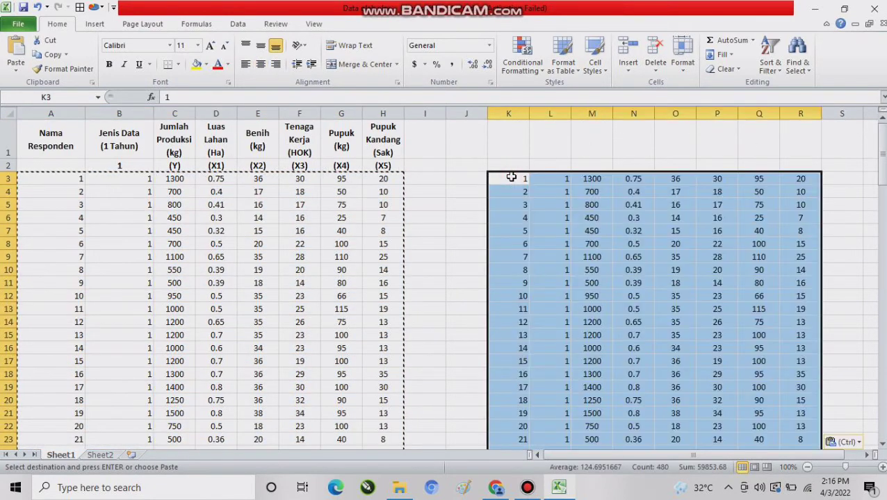
click(589, 178)
click(631, 178)
click(670, 178)
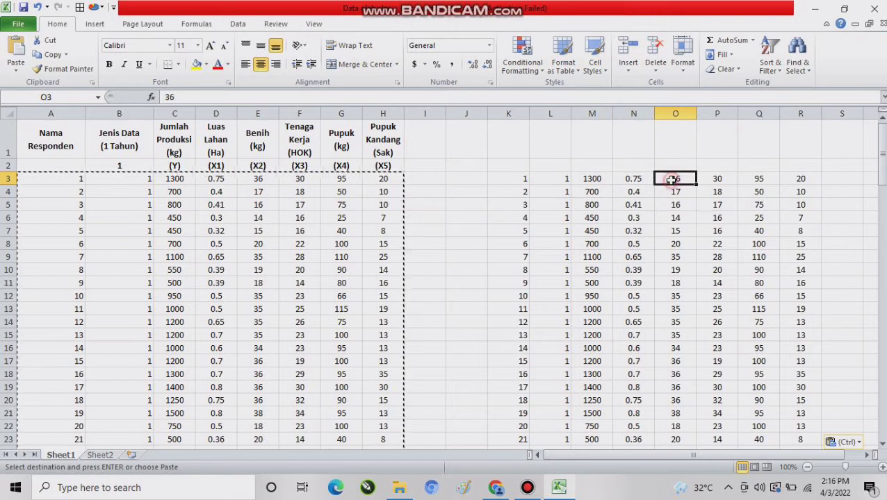
click(720, 179)
click(758, 180)
click(800, 180)
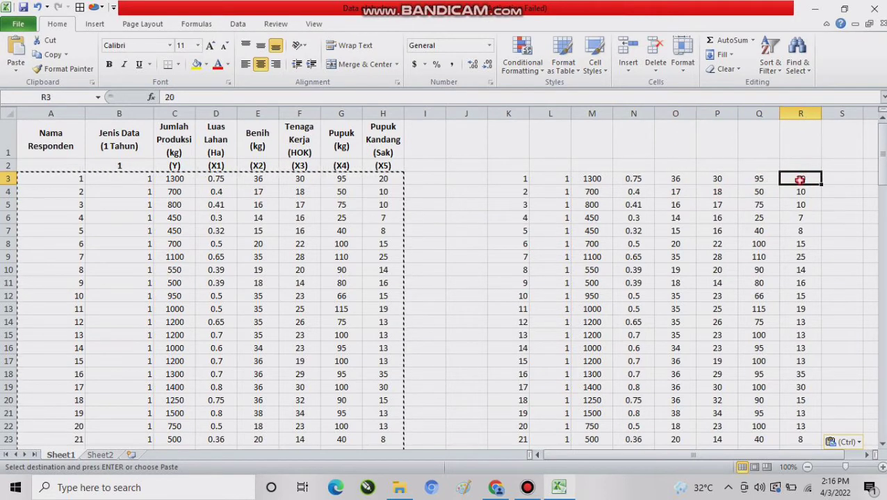
Enter the natural logarithm formula =ln(C3) in cell M3
click(590, 179)
text(=)
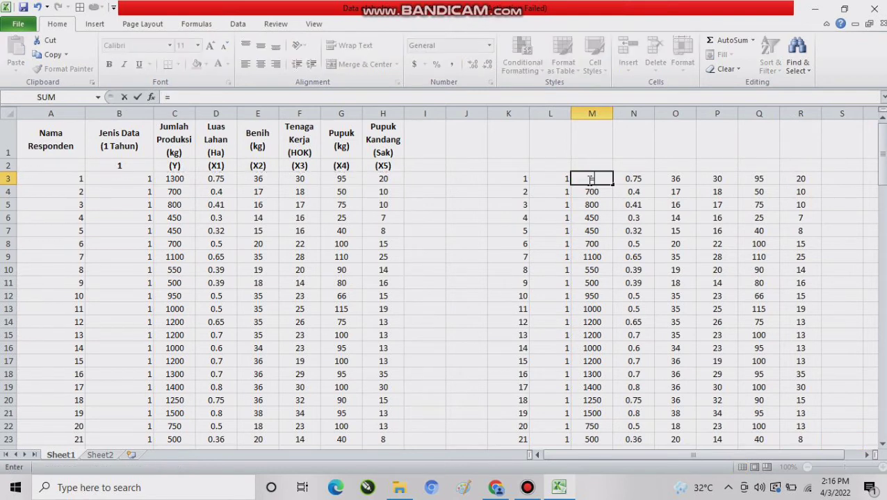
text(ln)
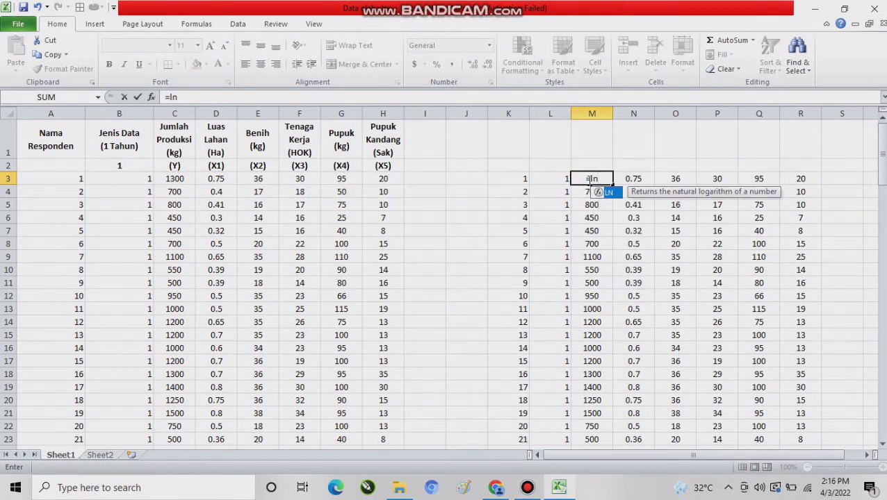
text(()
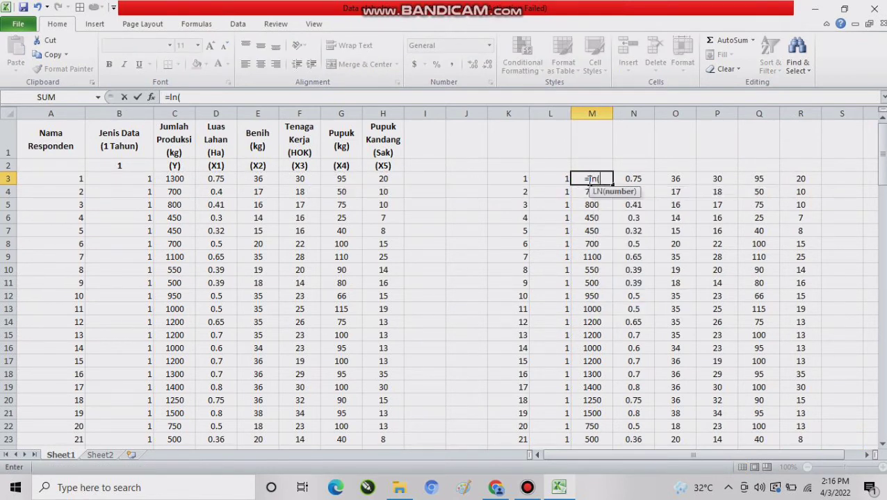
click(178, 180)
text())
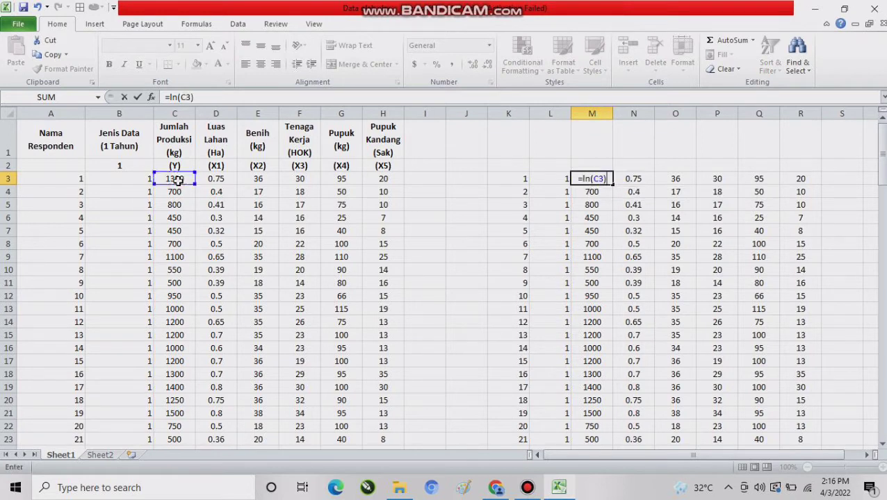
key(Return)
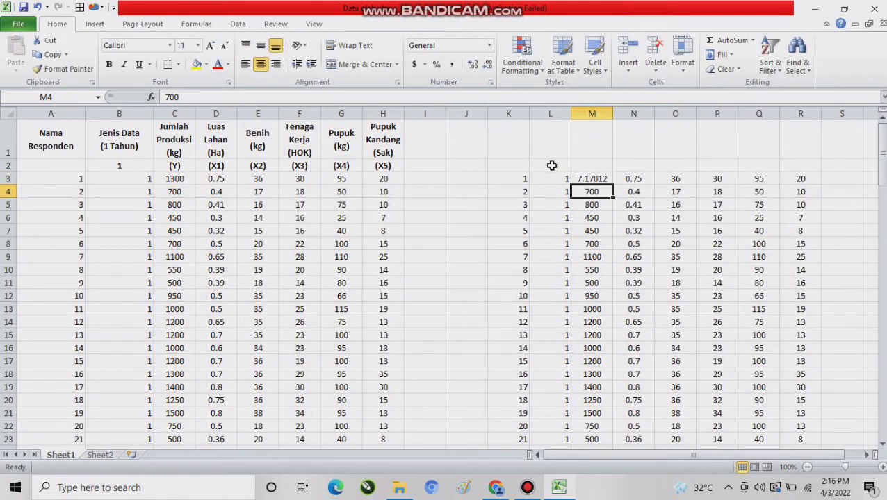
Fill the logarithm formula from M3 across to column R and down to row 62
click(581, 179)
drag(612, 185, 805, 420)
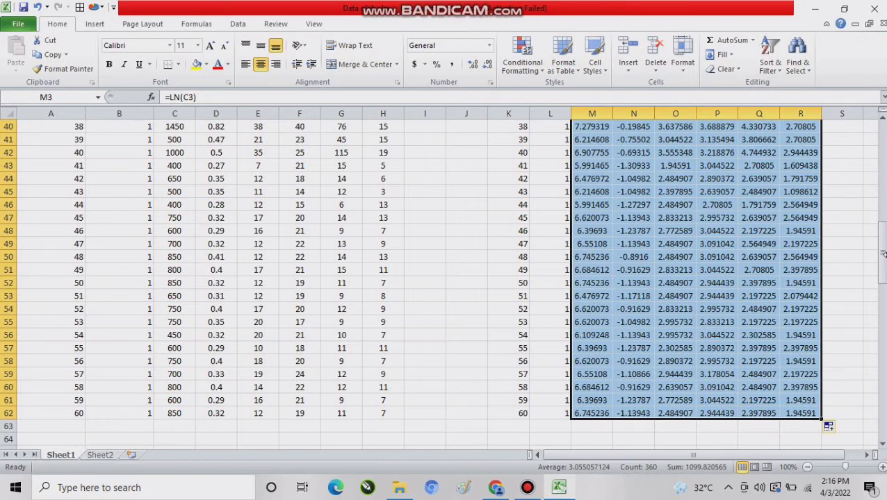
drag(883, 254, 882, 139)
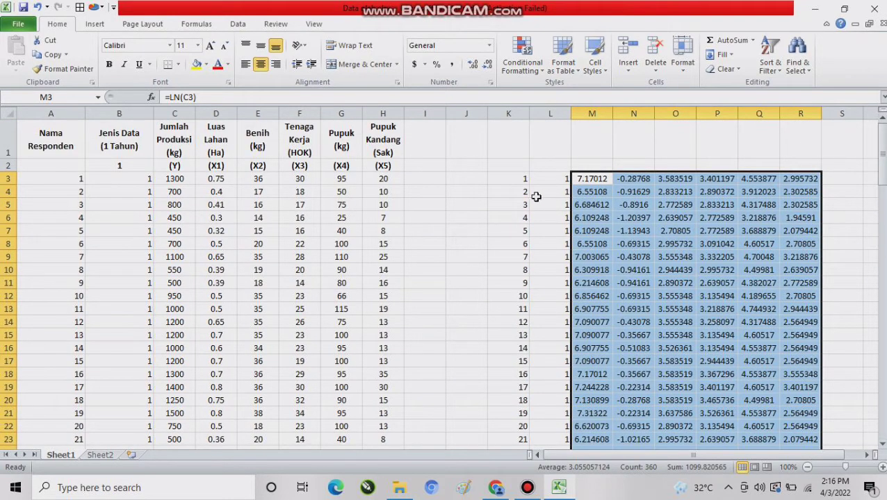
Copy the range K3:R62 and paste it as values only at A1 of a new workbook
click(522, 178)
click(559, 180)
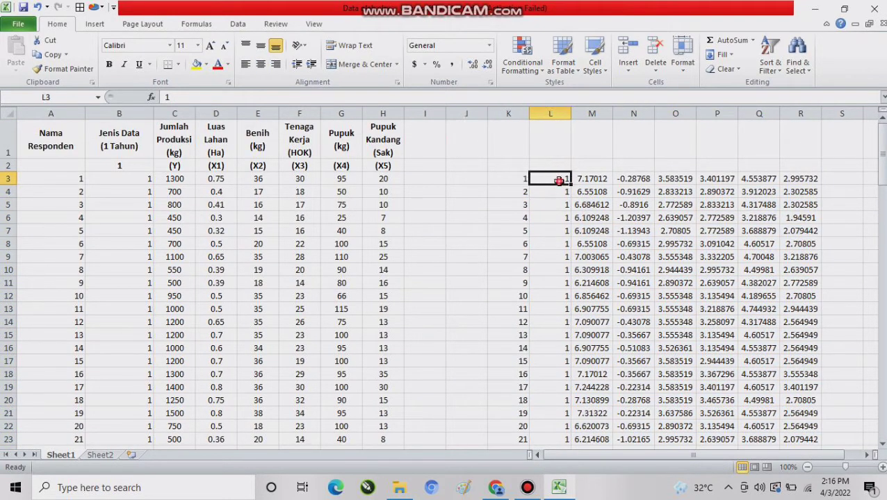
click(519, 181)
drag(515, 178, 784, 473)
mouse_move(783, 423)
mouse_down()
mouse_move(775, 423)
mouse_move(798, 425)
mouse_up()
key(ctrl+c)
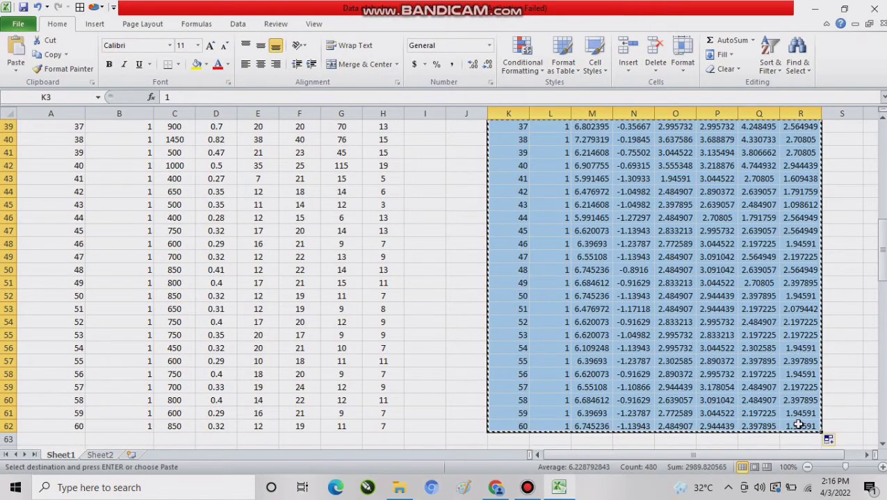
key(ctrl+n)
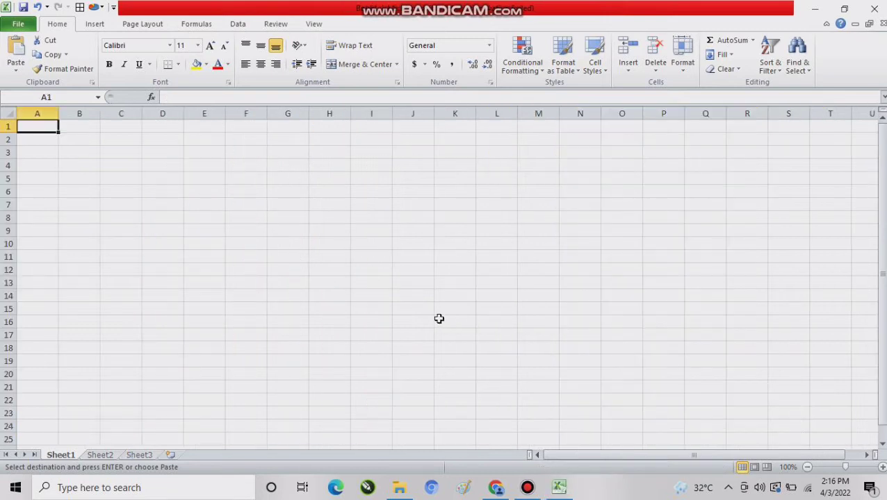
click(16, 66)
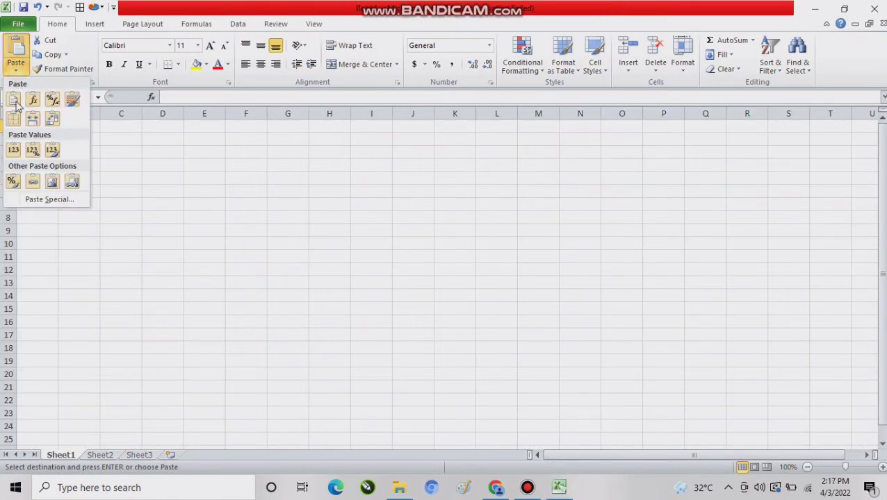
click(12, 150)
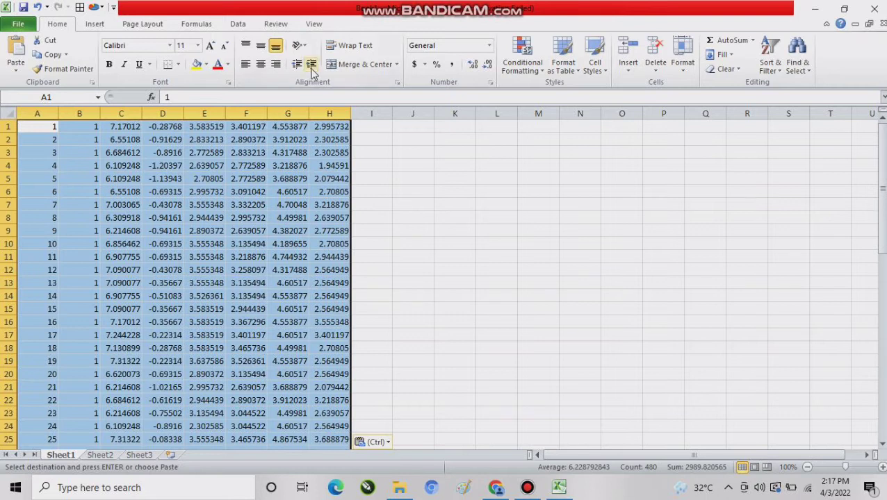
Format all the pasted values to show six decimal places
click(474, 67)
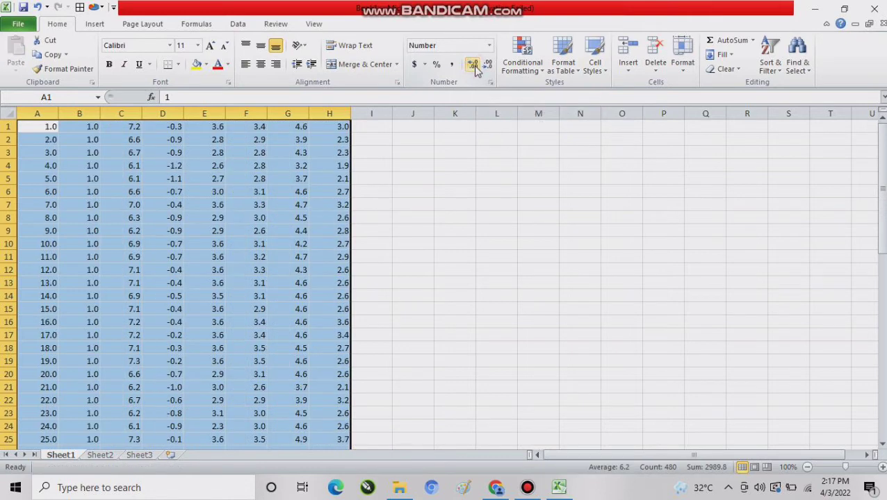
click(474, 67)
click(475, 67)
click(475, 67)
click(474, 67)
click(475, 67)
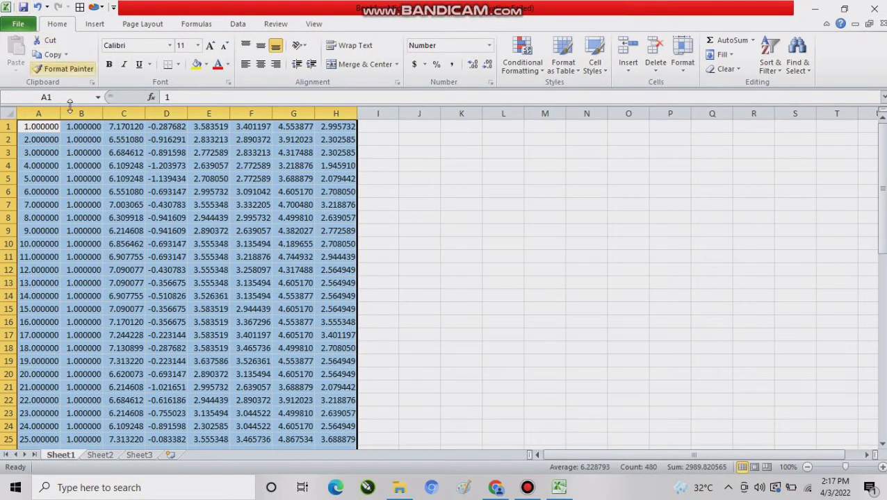
Start saving the new workbook and choose the Frontier 4.1 folder in Documents as its location
click(20, 24)
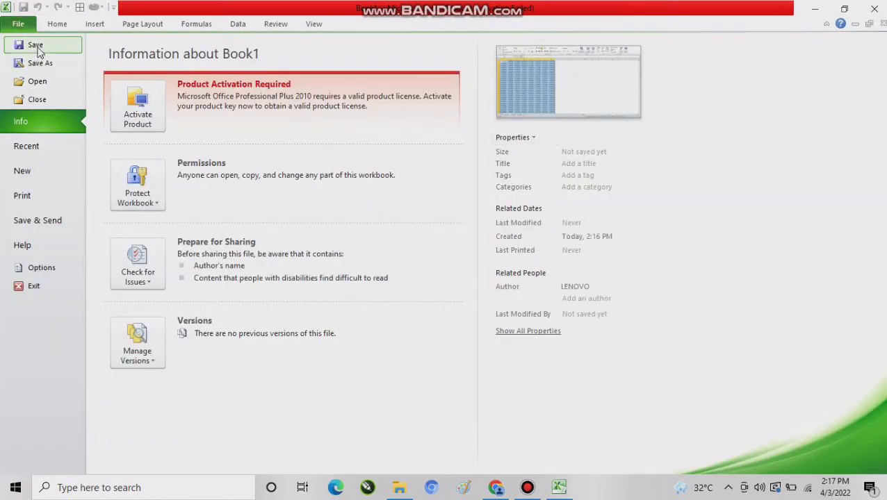
click(37, 47)
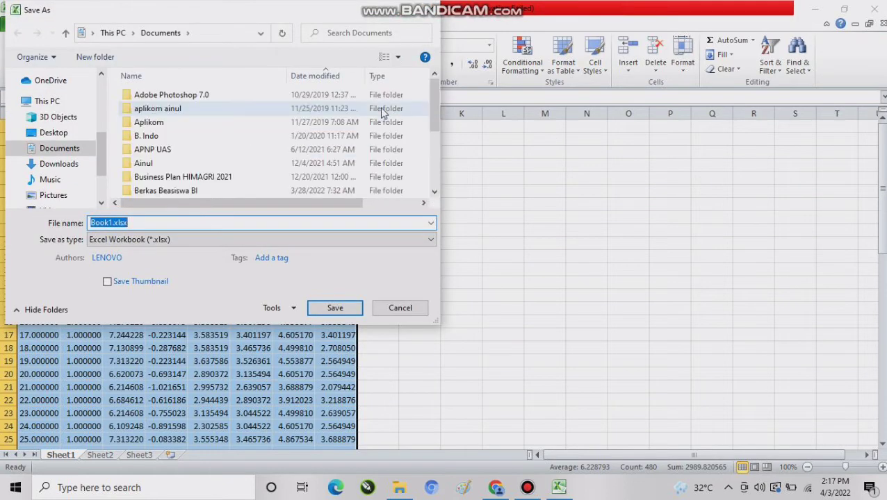
drag(436, 91, 436, 131)
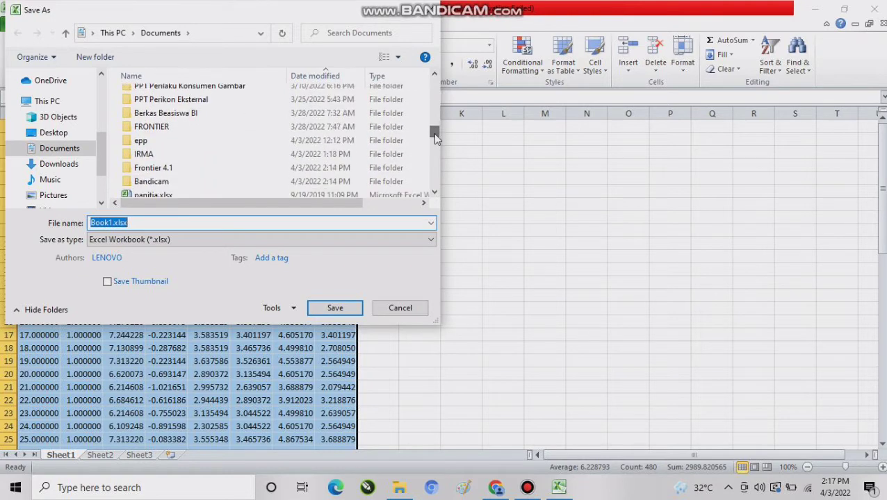
click(255, 171)
double_click(254, 172)
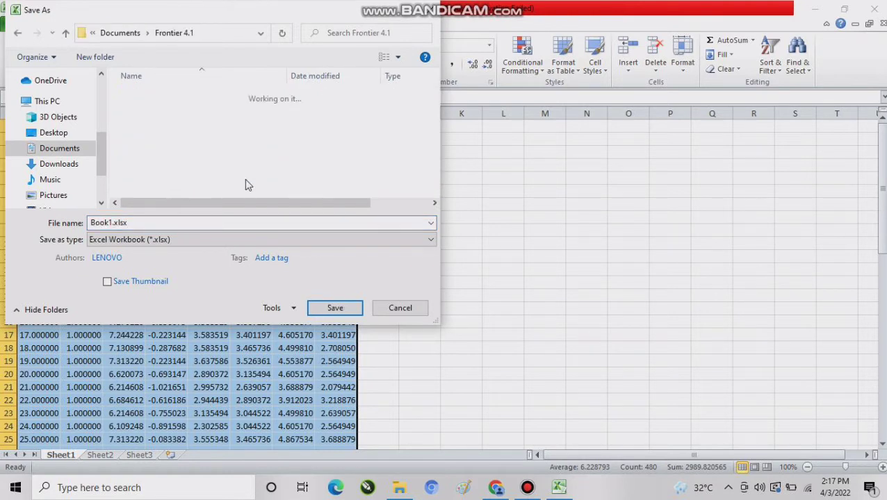
Save the active sheet as EPP in Text (MS-DOS) format, accepting the loss of incompatible features
click(202, 240)
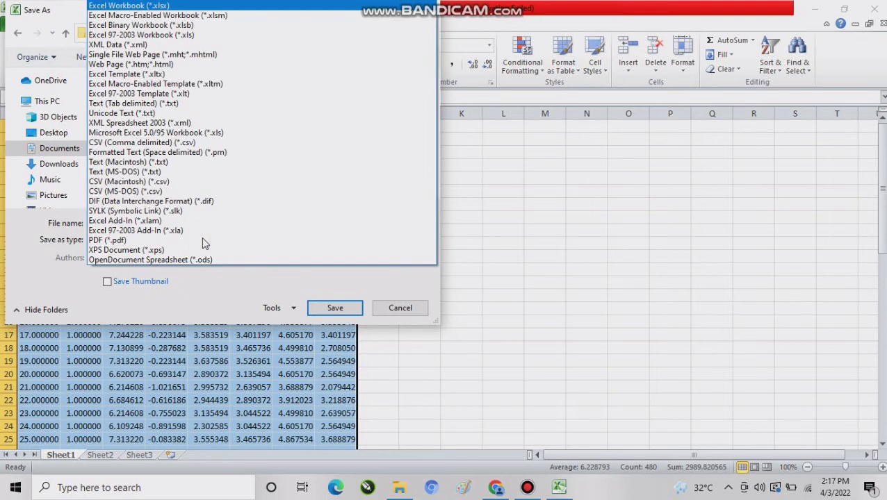
click(195, 173)
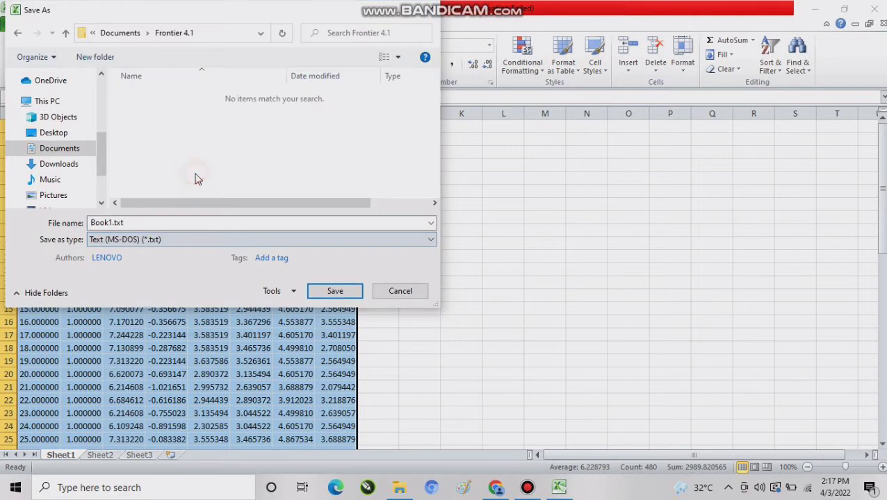
click(159, 221)
key(BackSpace)
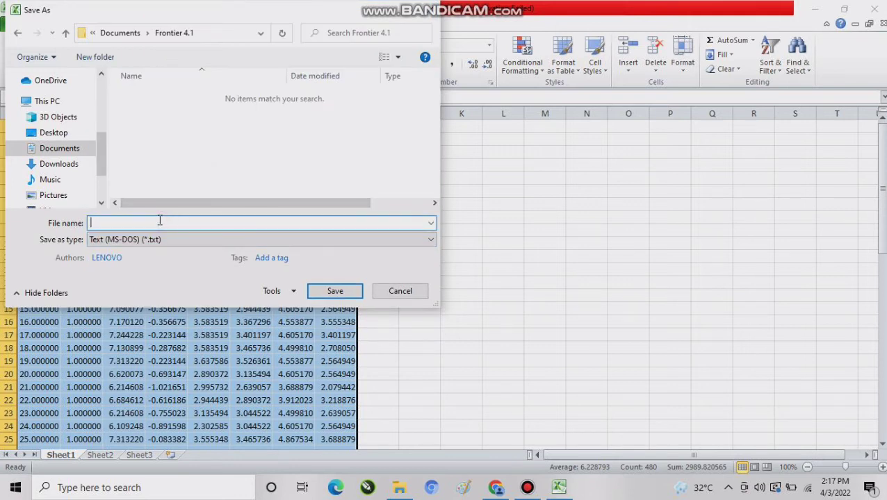
text(EPP)
click(333, 291)
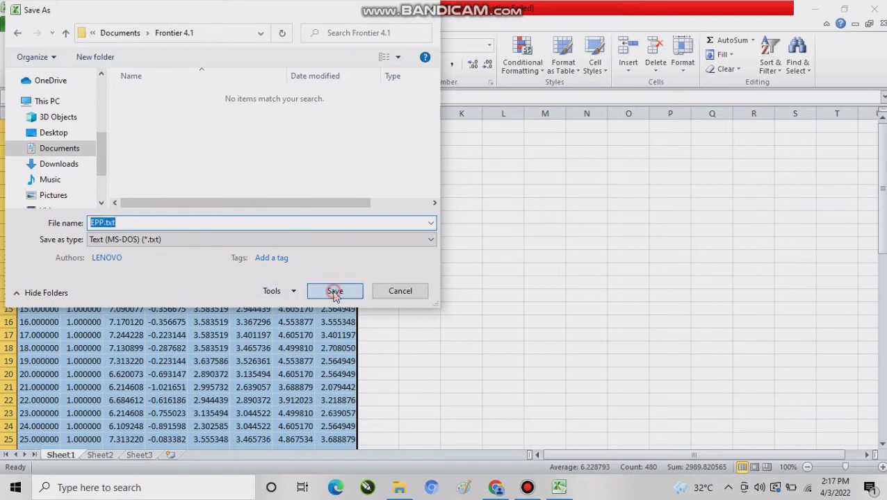
click(420, 283)
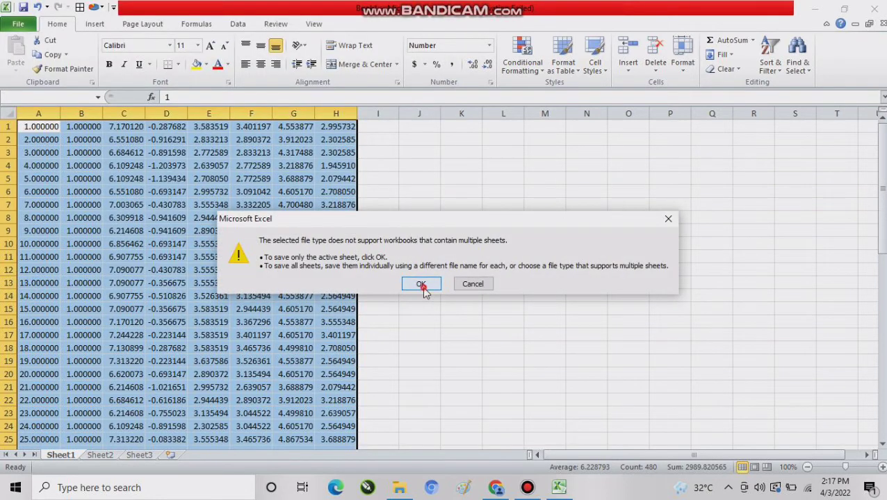
click(398, 289)
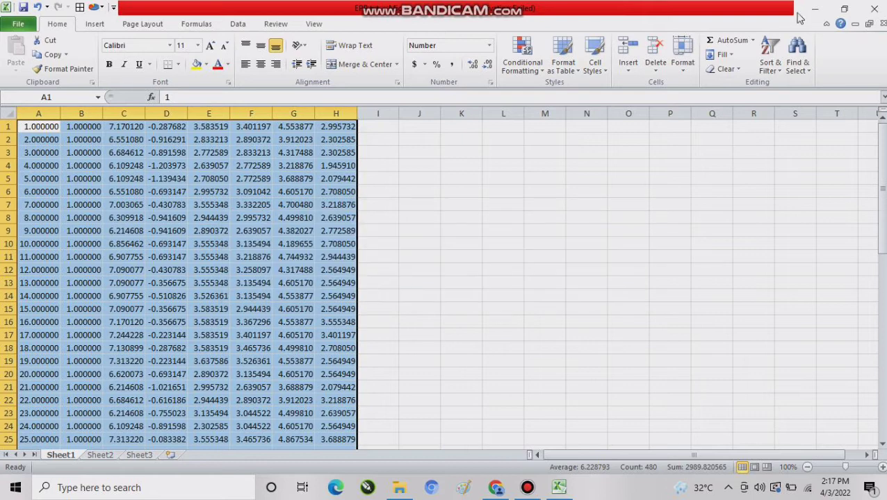
Close EPP.txt with its changes saved in text format, and close the source data workbook without saving
click(872, 7)
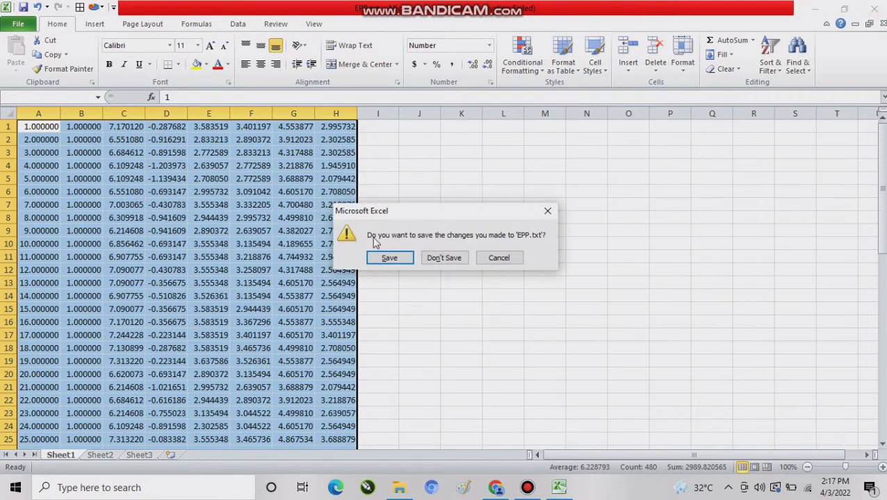
click(383, 260)
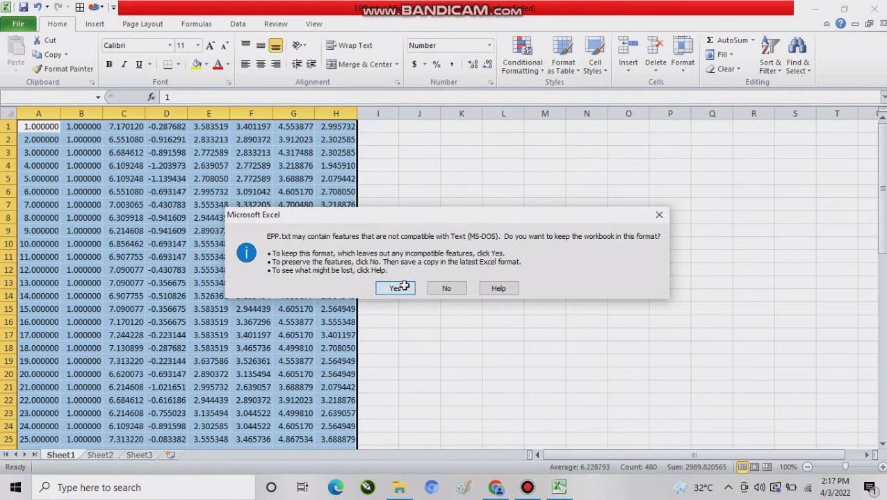
click(398, 286)
click(874, 9)
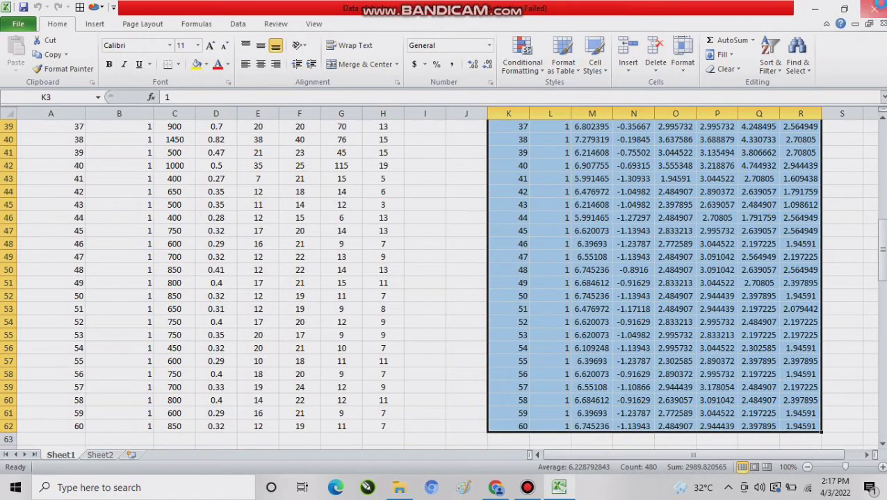
click(446, 259)
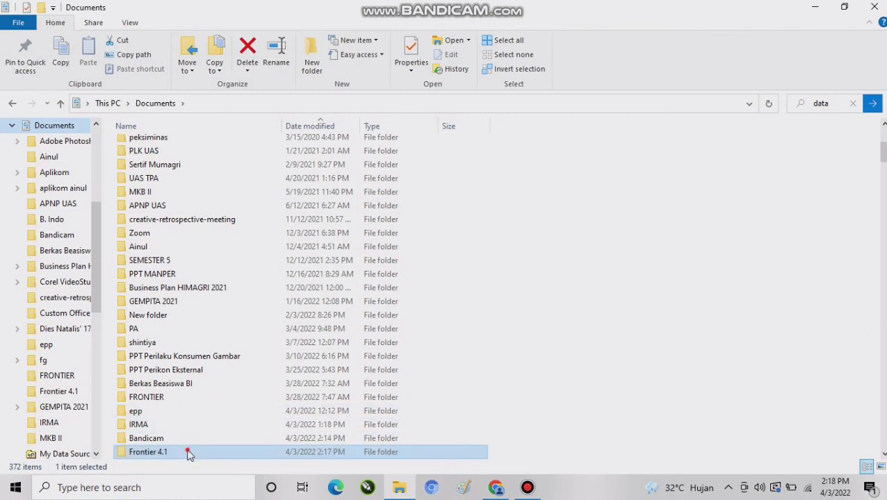
In File Explorer, rename EPP.txt in the Frontier 4.1 folder as EPP.dta, accepting the extension change
double_click(189, 452)
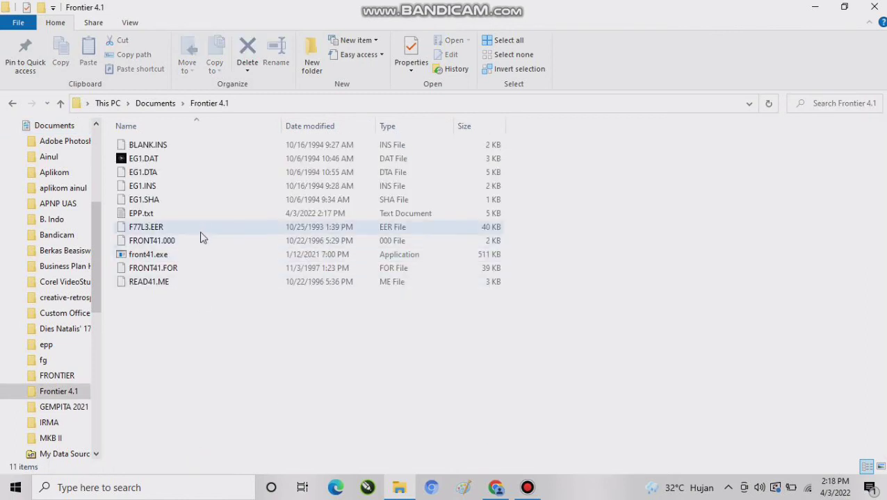
double_click(201, 217)
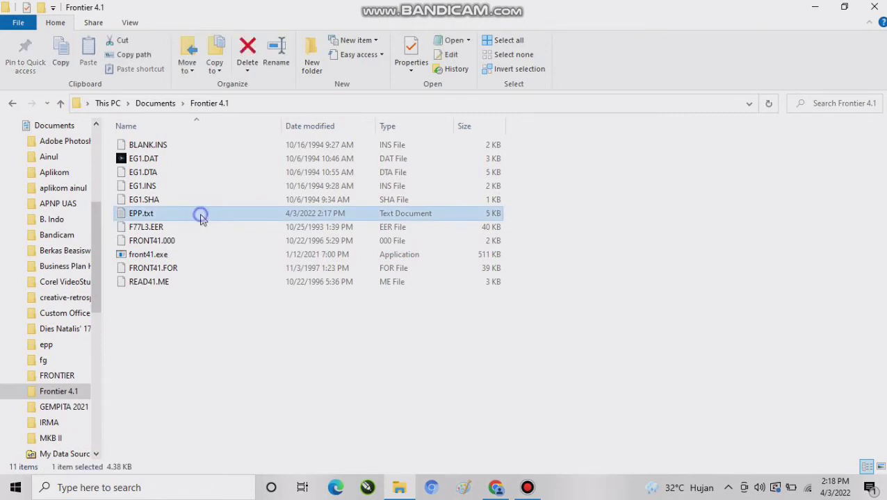
right_click(201, 217)
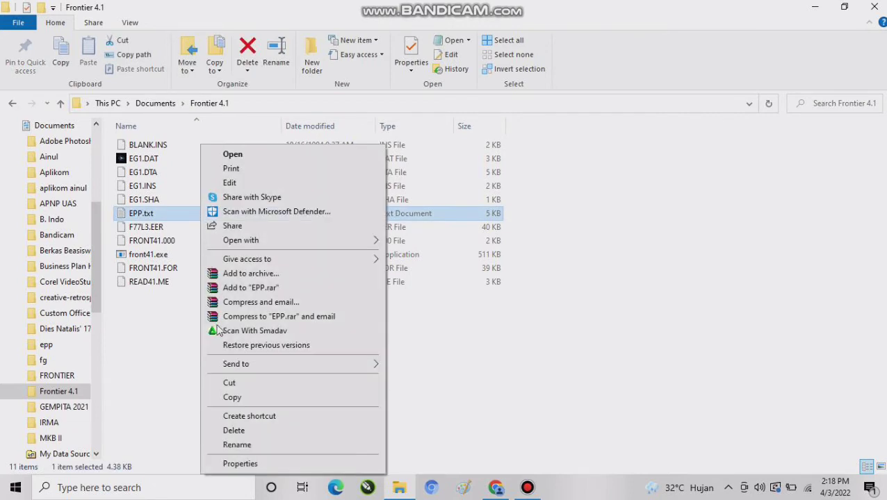
click(237, 444)
click(164, 212)
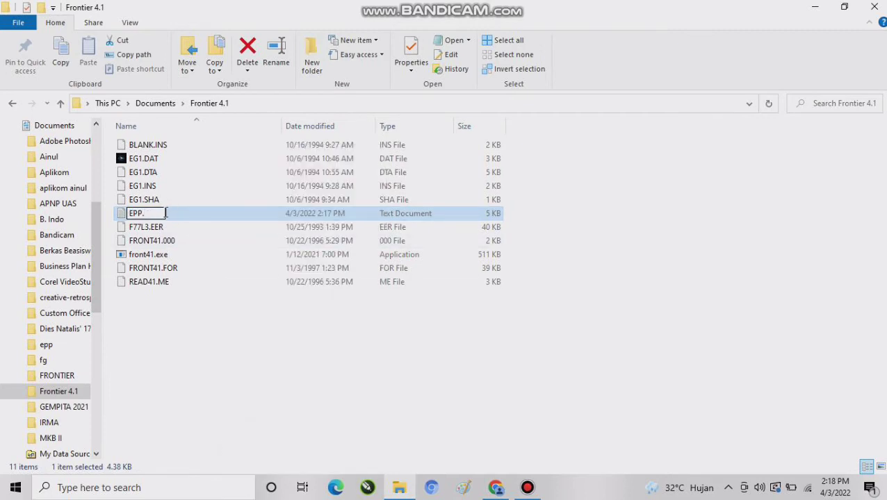
text(ta)
key(Return)
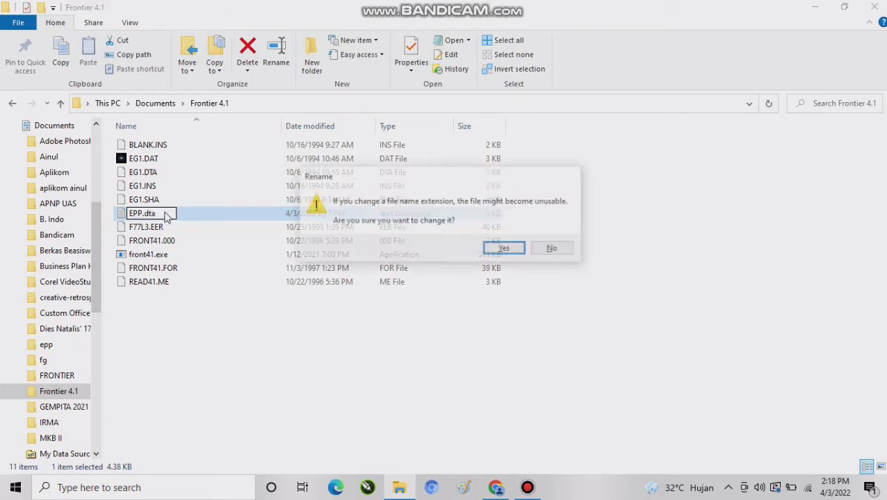
click(506, 250)
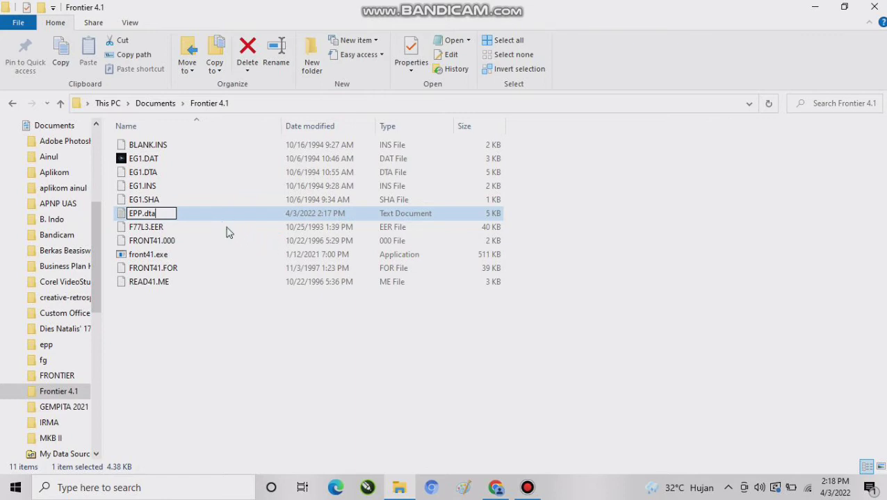
Run front41.exe, choose instructions at the terminal (t) and select the error components model (1)
click(193, 256)
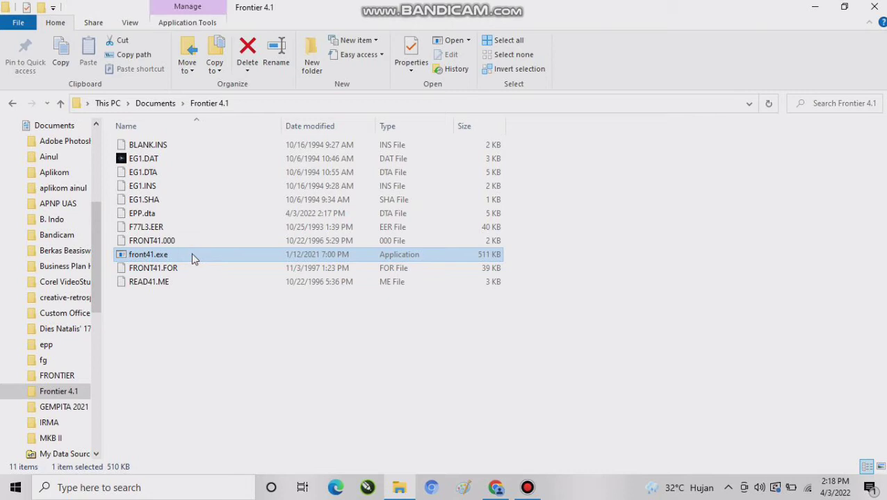
double_click(193, 257)
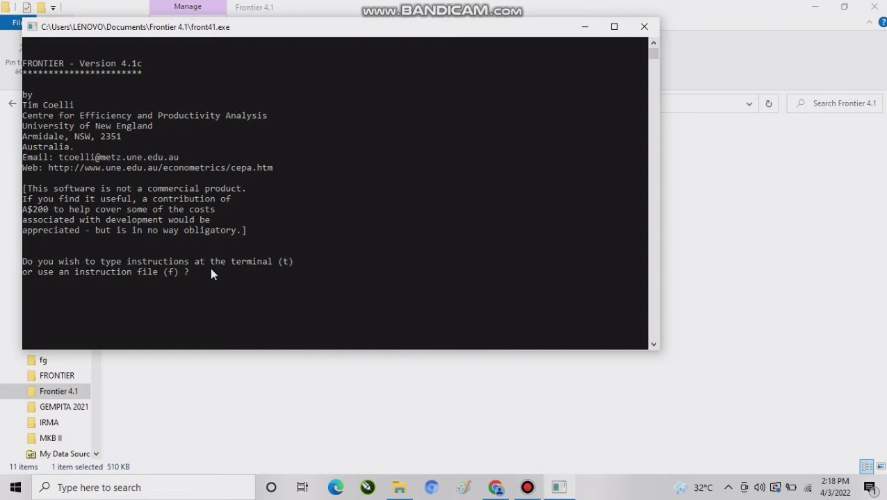
text(t)
key(Return)
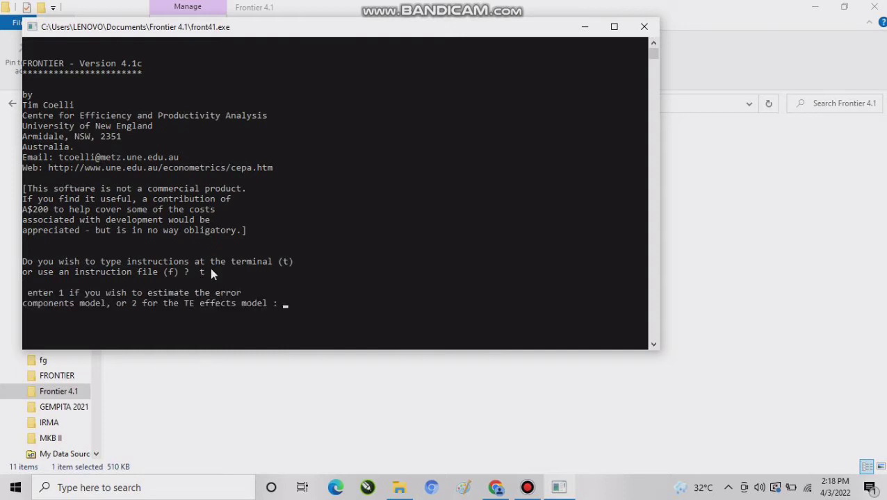
text(1)
key(Return)
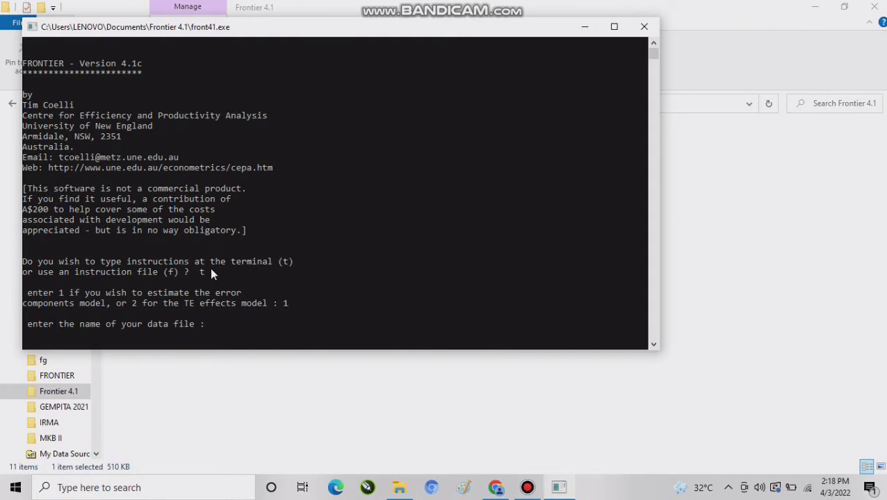
Specify EPP.dta as the data file and EPP.out as the output file
text(EPP.dta)
key(Return)
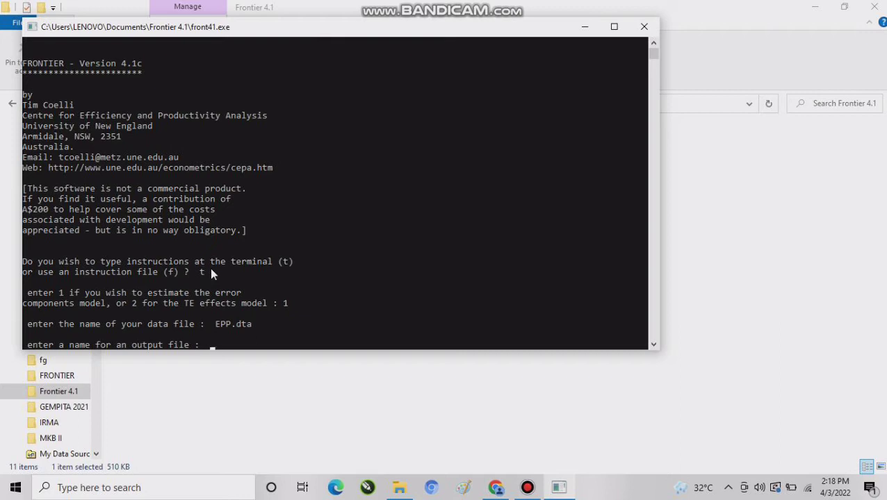
text(EPP.out)
key(Return)
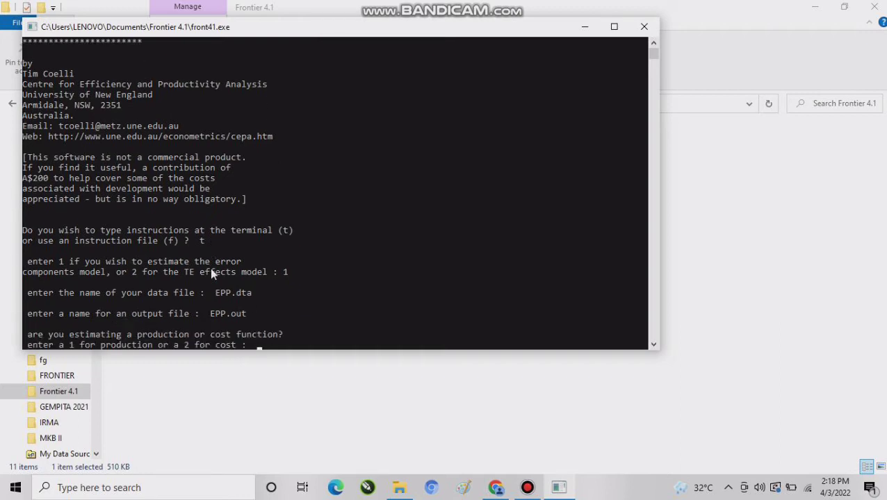
Choose a production function (1) and declare the dependent variable as logged (y)
text(1)
key(Return)
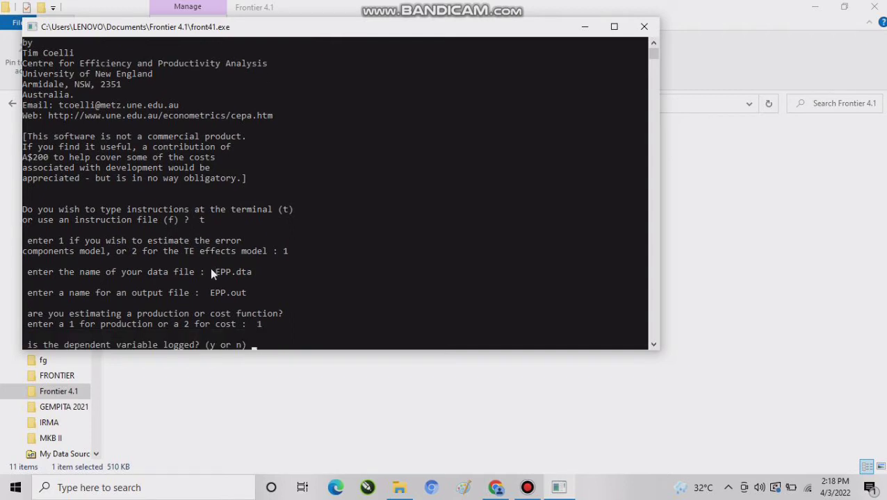
text(y)
key(Return)
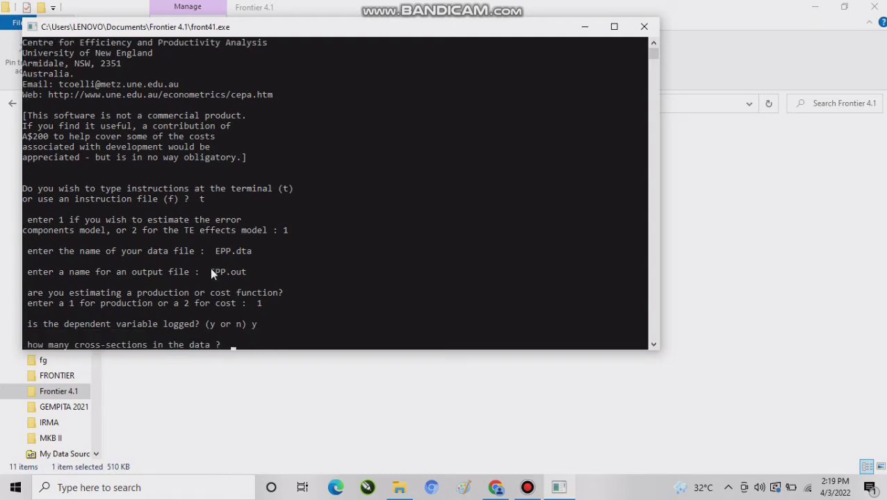
Enter 60 cross-sections, 1 time period, 60 total observations and 5 regressors for the model
text(60)
key(Return)
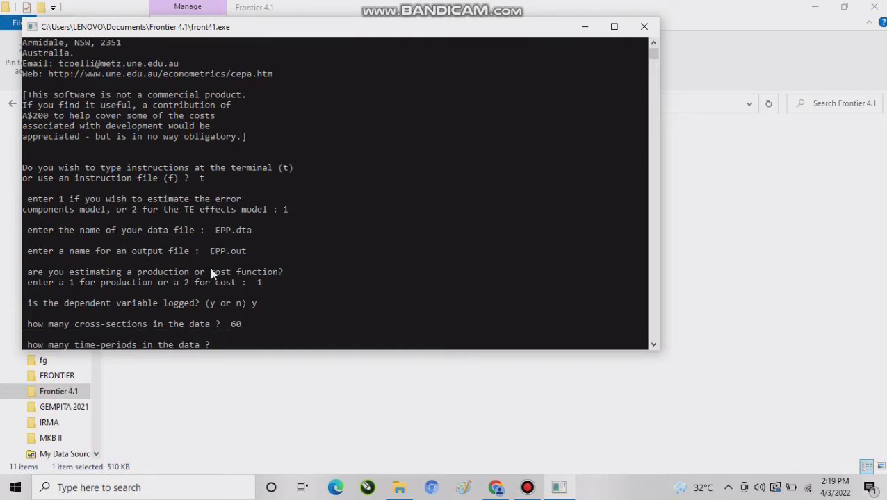
text(1)
key(Return)
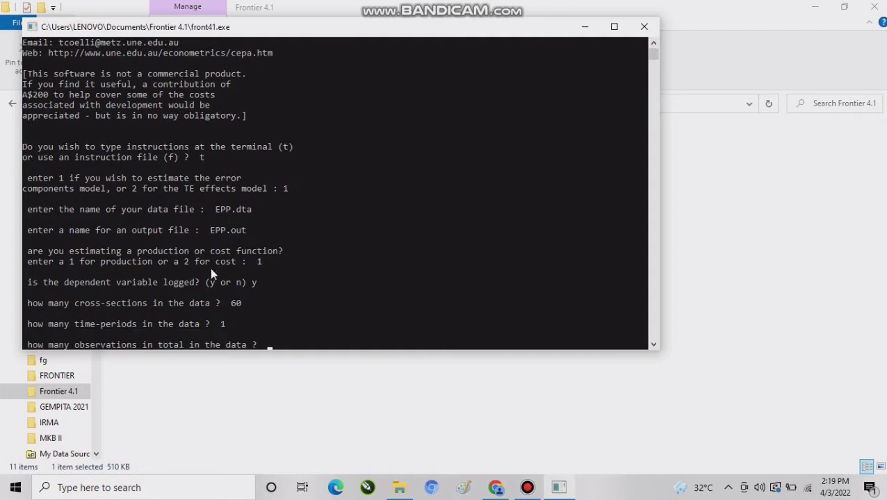
text(60)
key(Return)
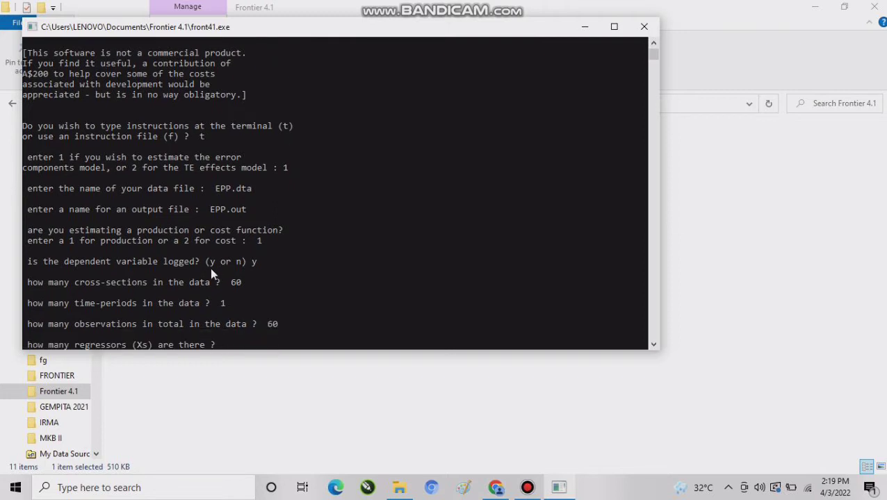
text(5)
key(Return)
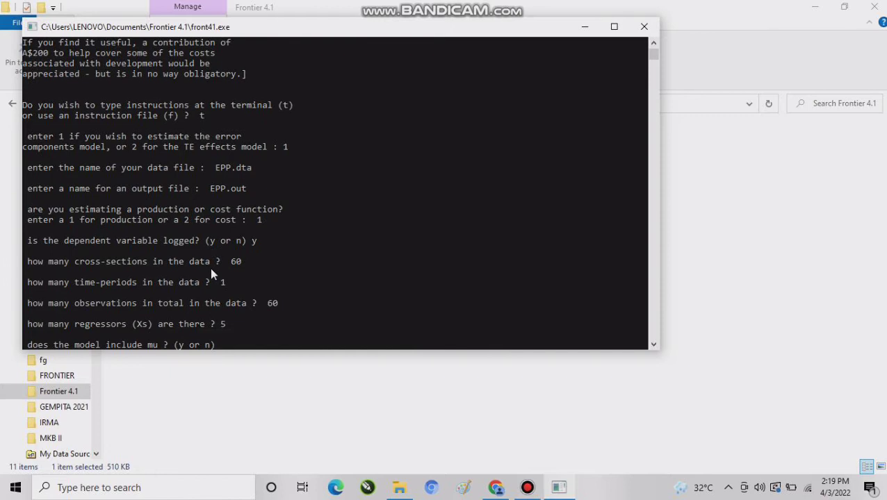
Include mu in the model (y) and answer the final question with n to run the estimation
text(y)
key(Return)
text(n)
key(Return)
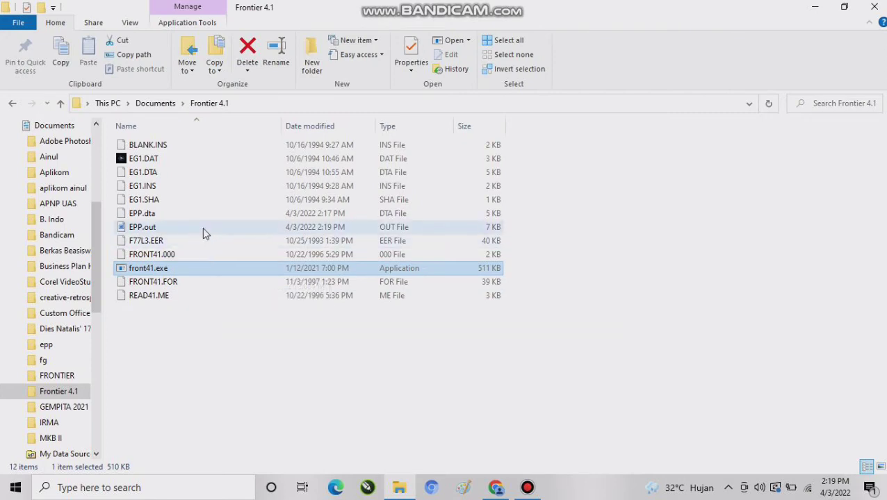
Open EPP.out from the Frontier 4.1 folder in Notepad, review the estimation output in a maximized window and close it
click(203, 228)
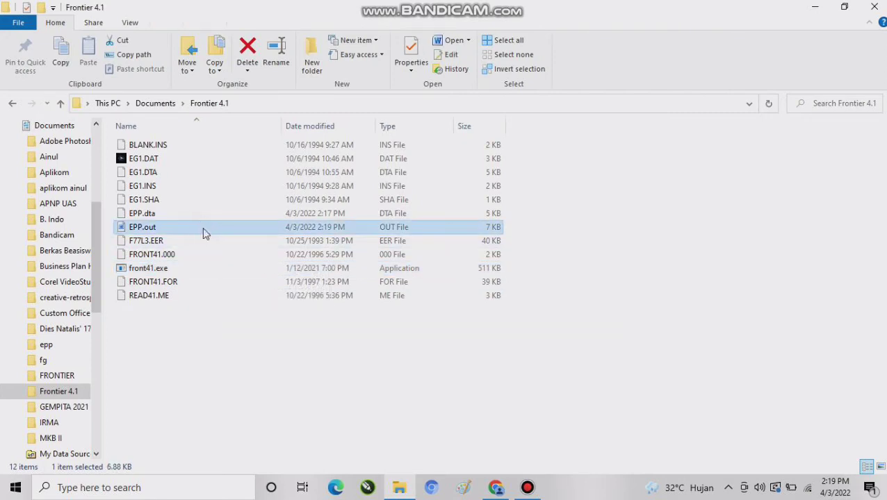
double_click(211, 227)
right_click(211, 227)
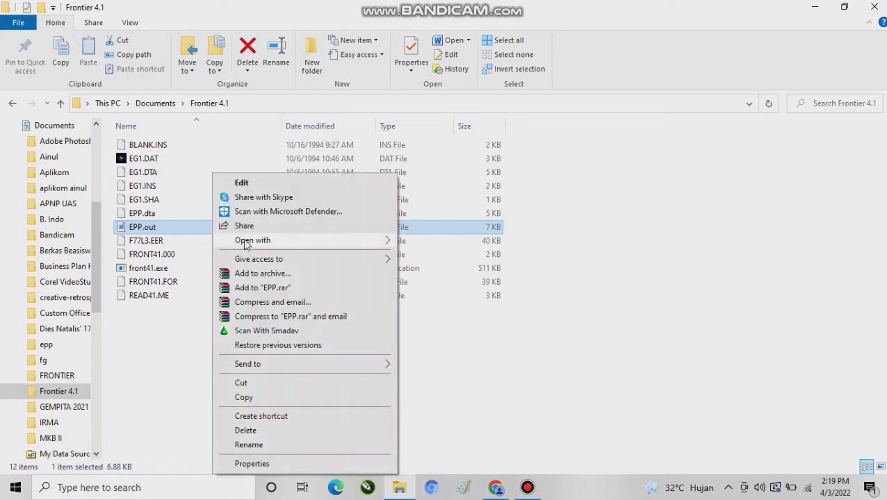
mouse_move(243, 240)
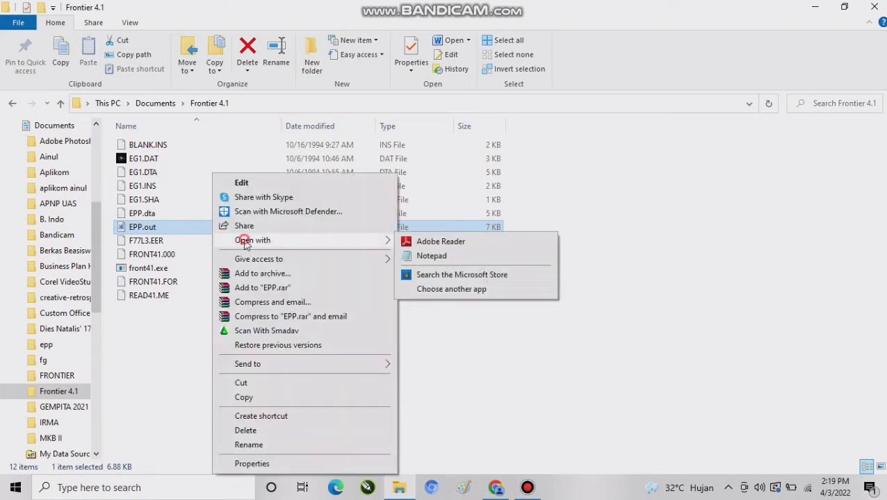
click(452, 257)
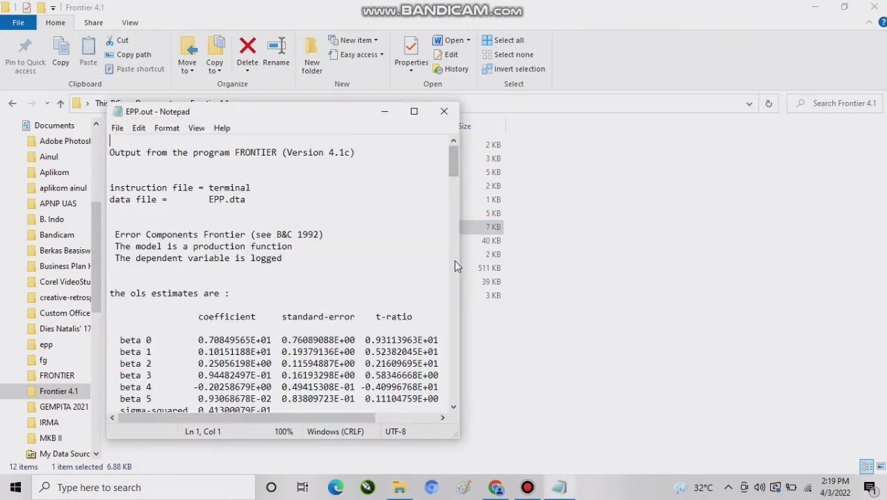
click(415, 112)
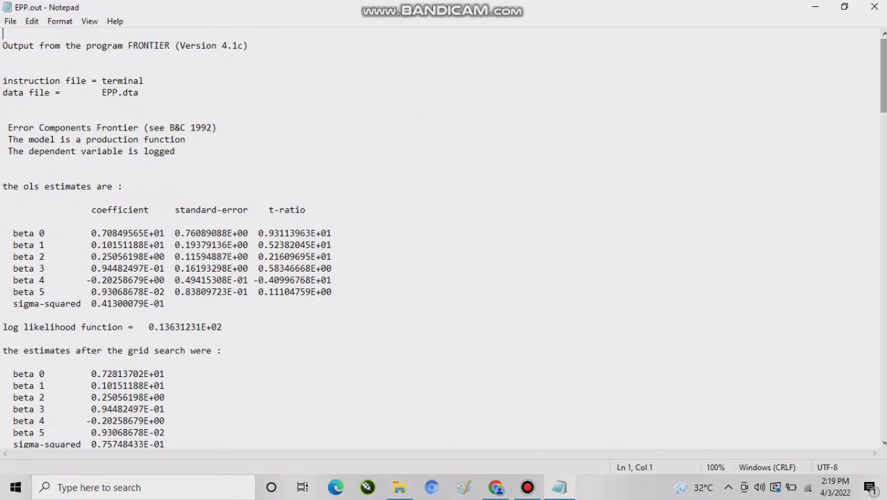
mouse_move(884, 61)
mouse_down()
mouse_move(884, 353)
mouse_move(884, 45)
mouse_up()
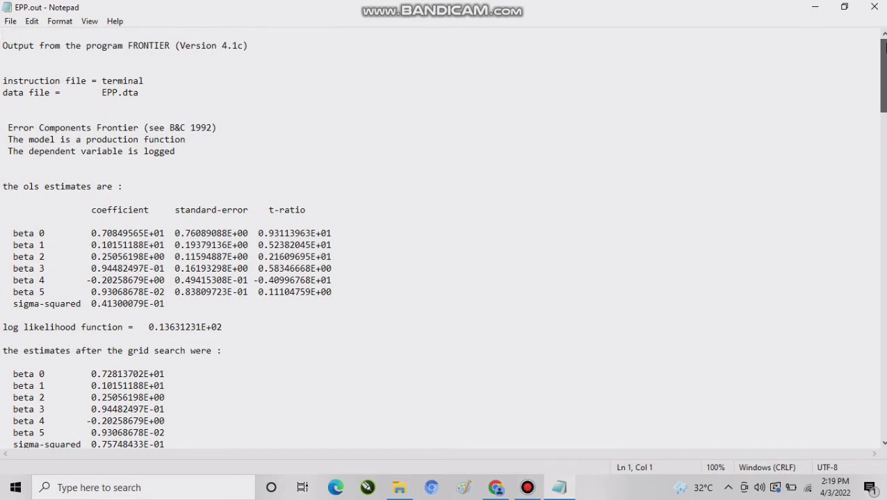
click(875, 7)
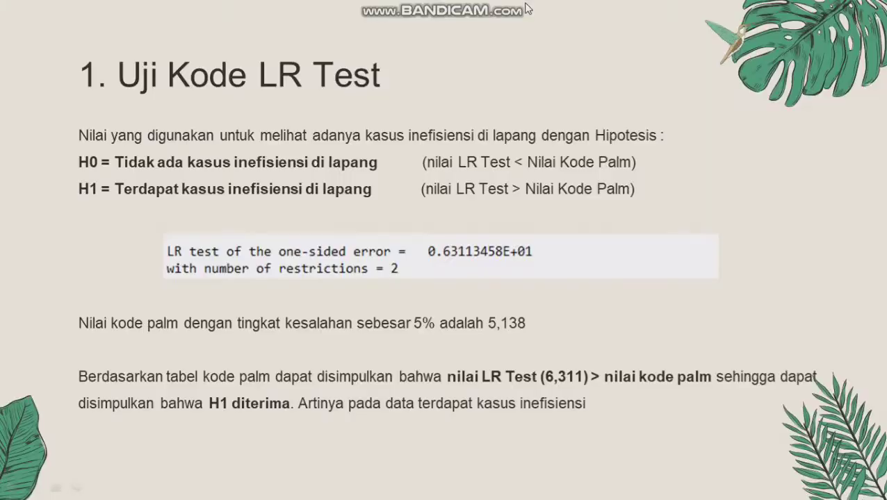
key(Left)
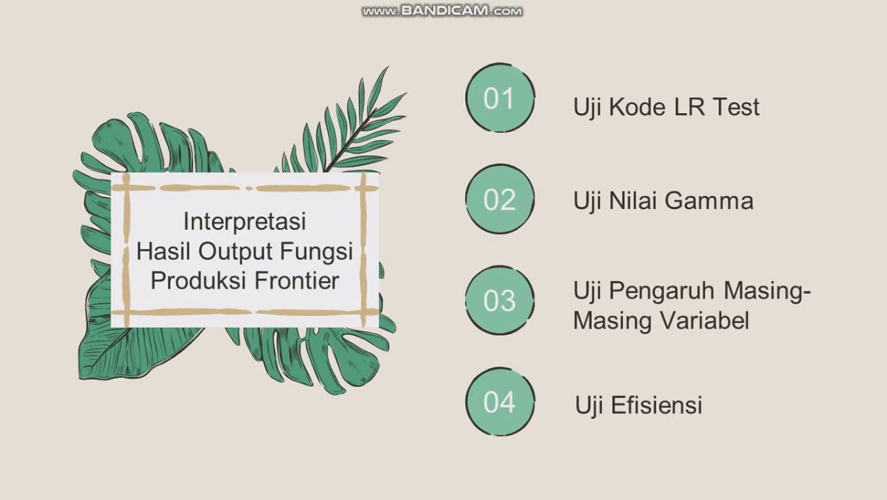
key(Right)
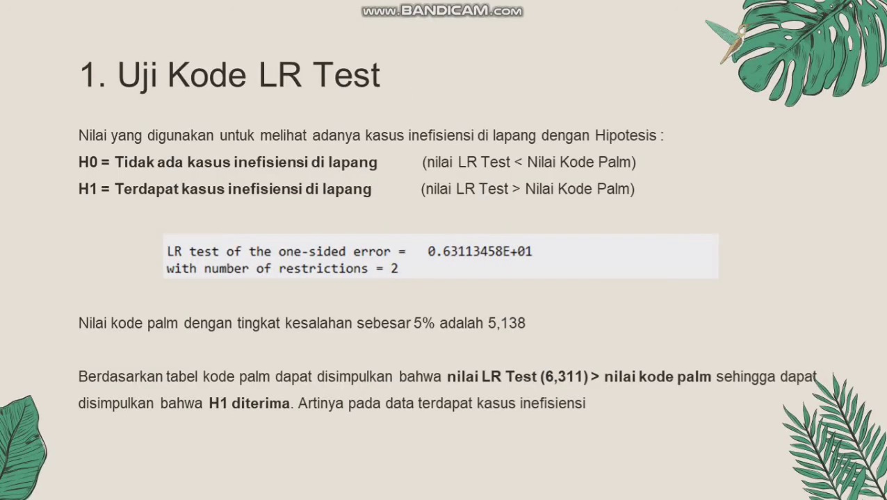